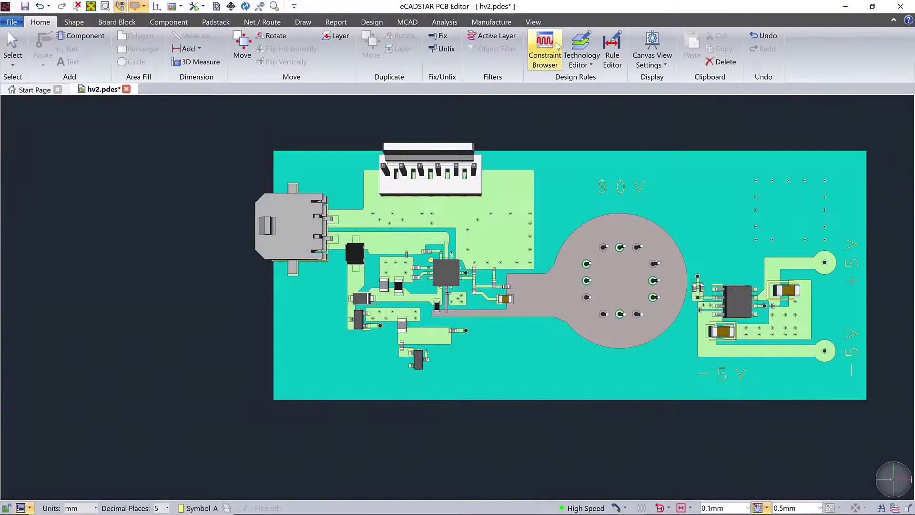
Inspect the -5V, +5V and 90V nets' voltage properties in the Constraint Browser.
left_click(557, 44)
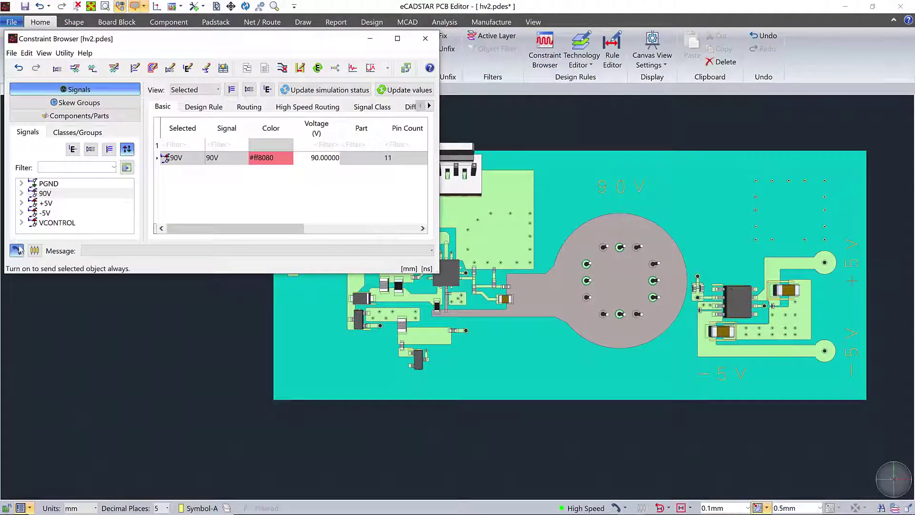
left_click(41, 212)
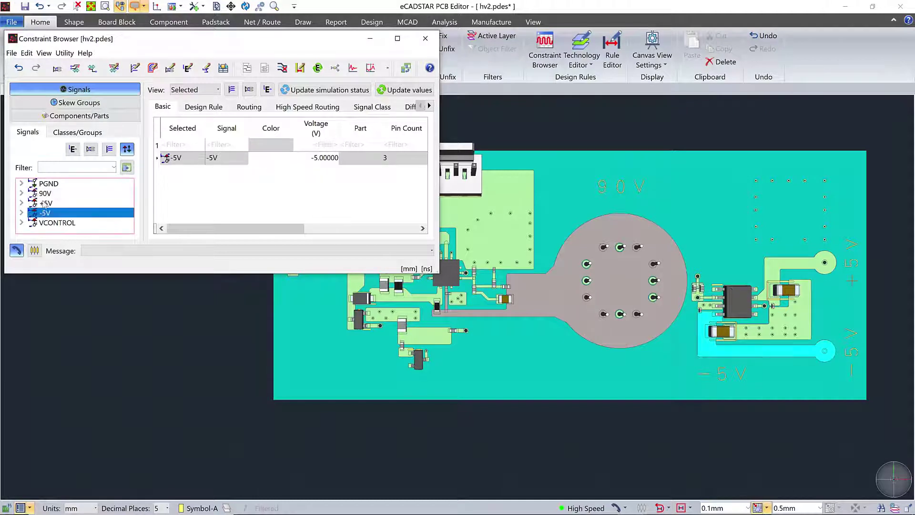
left_click(44, 203)
left_click(46, 193, "ctrl")
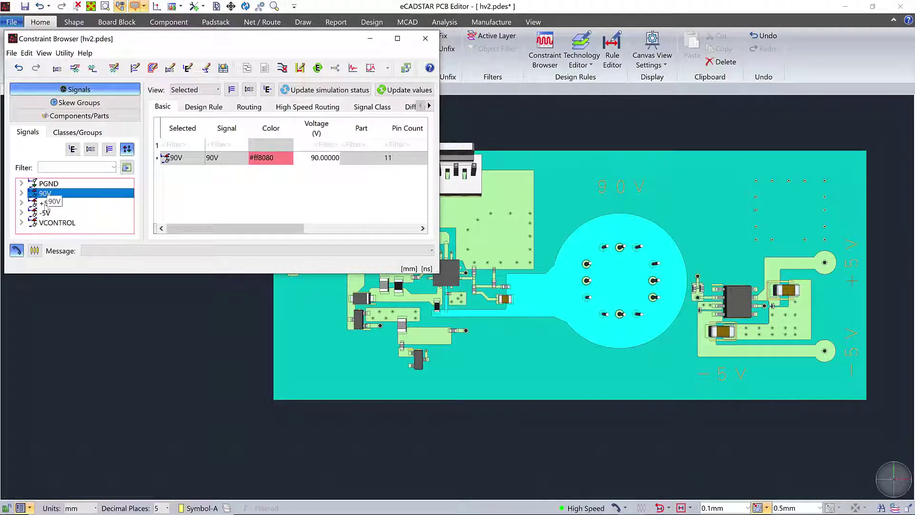
left_click(46, 214, "ctrl")
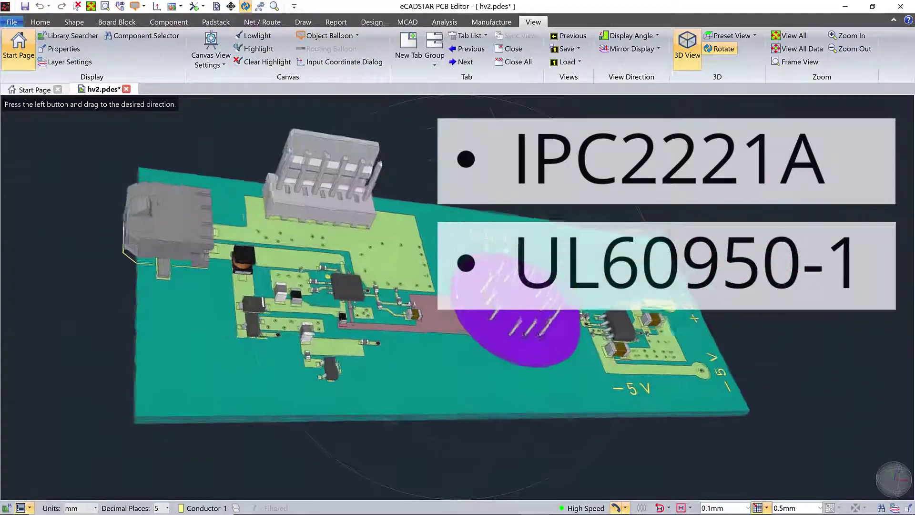
left_click_drag(515, 310, 508, 300)
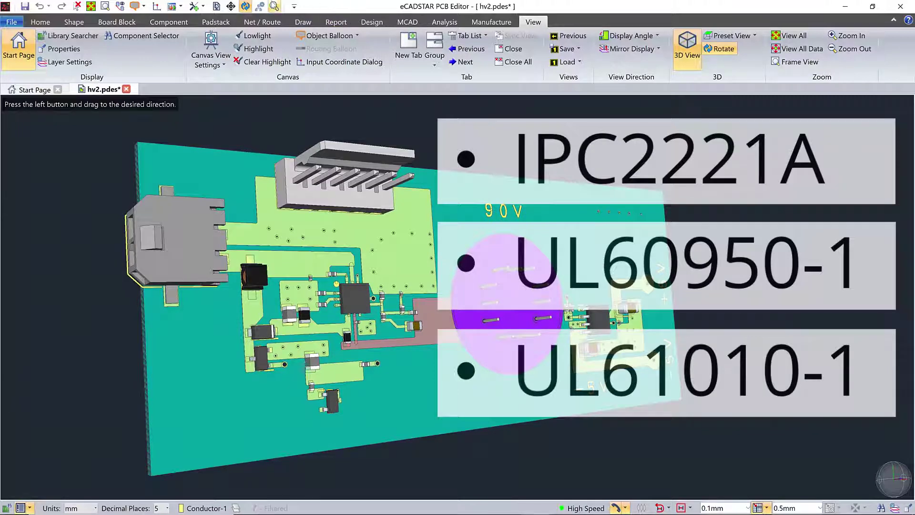
left_click(274, 6)
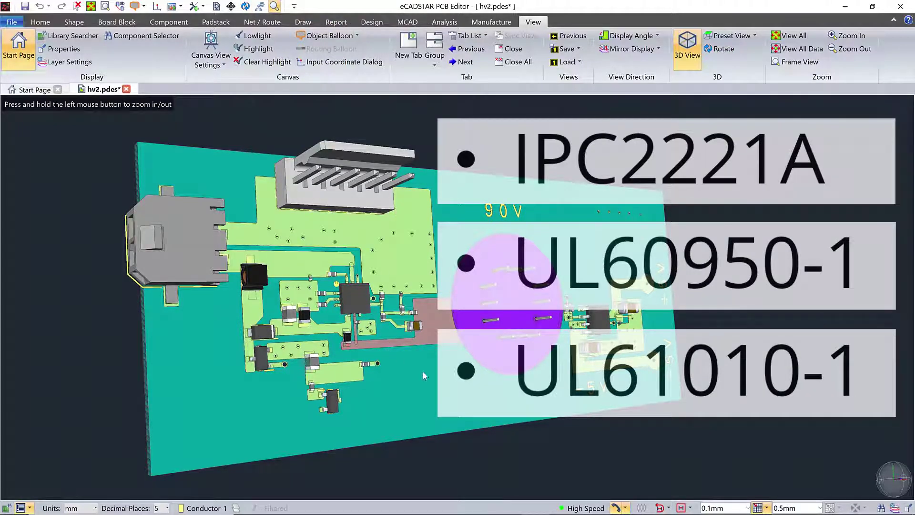
left_click_drag(424, 375, 427, 393)
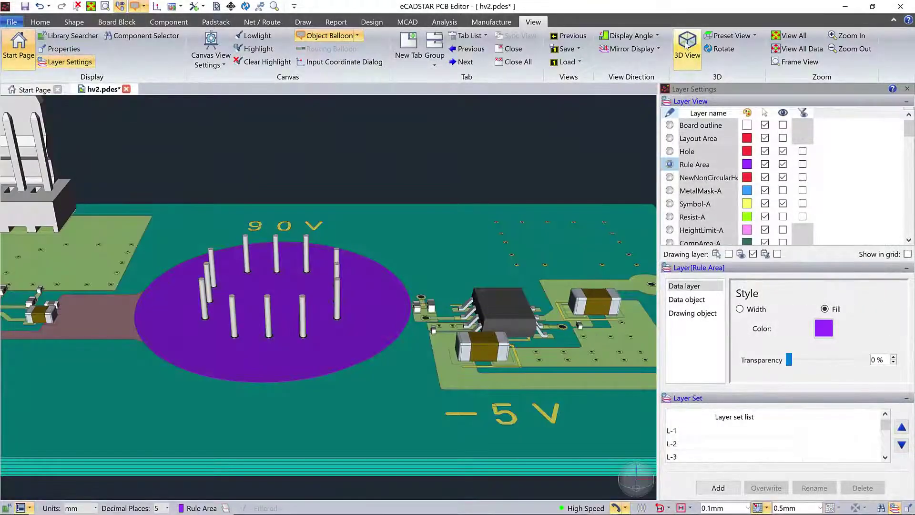
Zoom the 3D view in on the 90V net area.
left_click(275, 7)
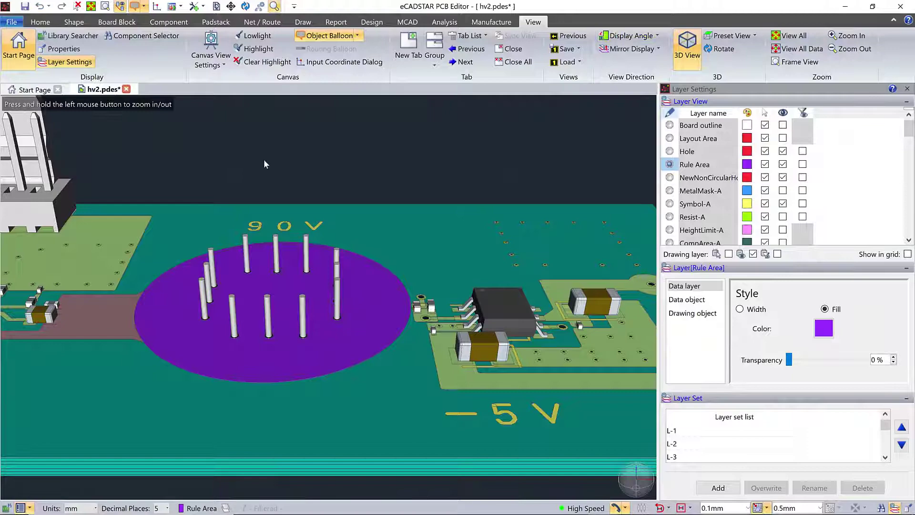
left_click_drag(265, 164, 253, 123)
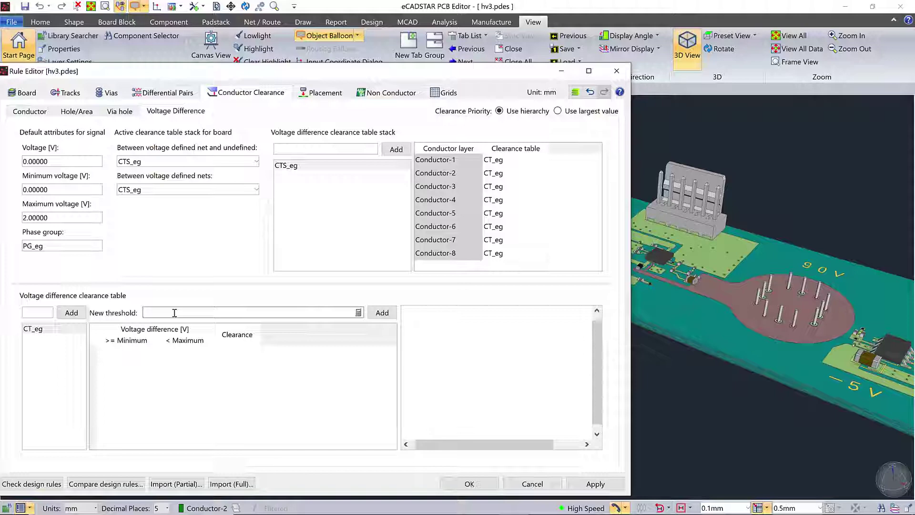
Add a 90 V threshold and set the first two rows' clearances to 1 mm and 2 mm.
key("Return")
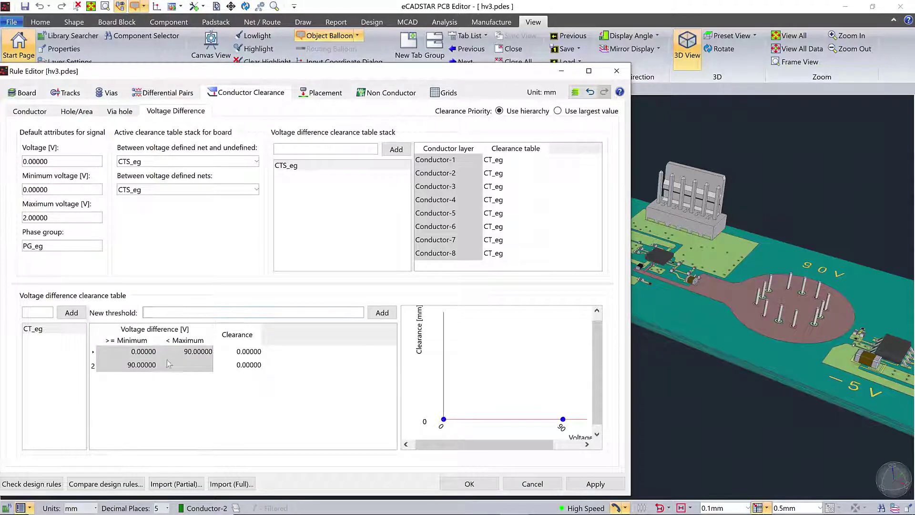
left_click(233, 352)
double_click(234, 351)
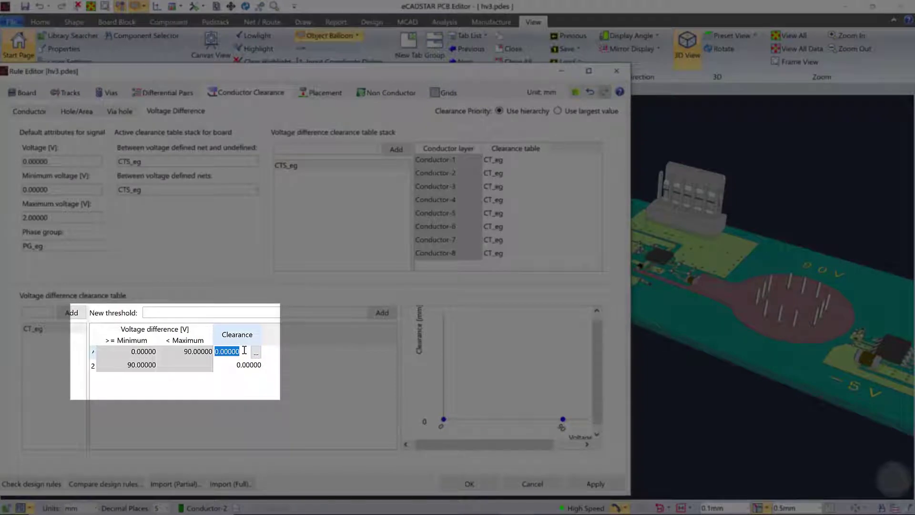
type("1")
key("Return")
left_click(241, 365)
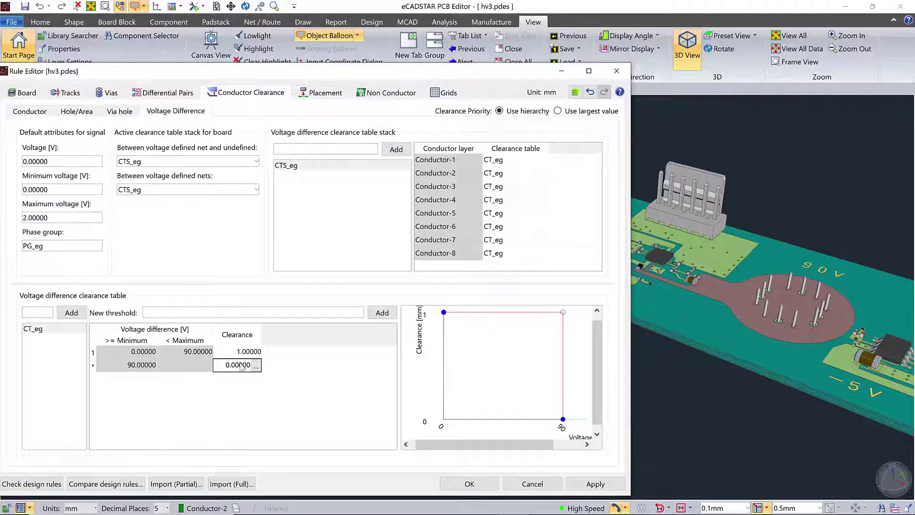
double_click(241, 365)
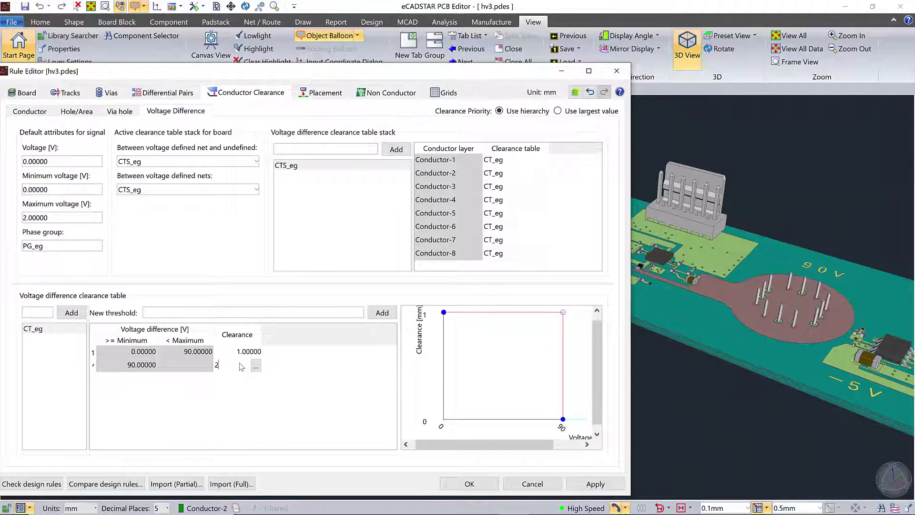
type("2")
key("Return")
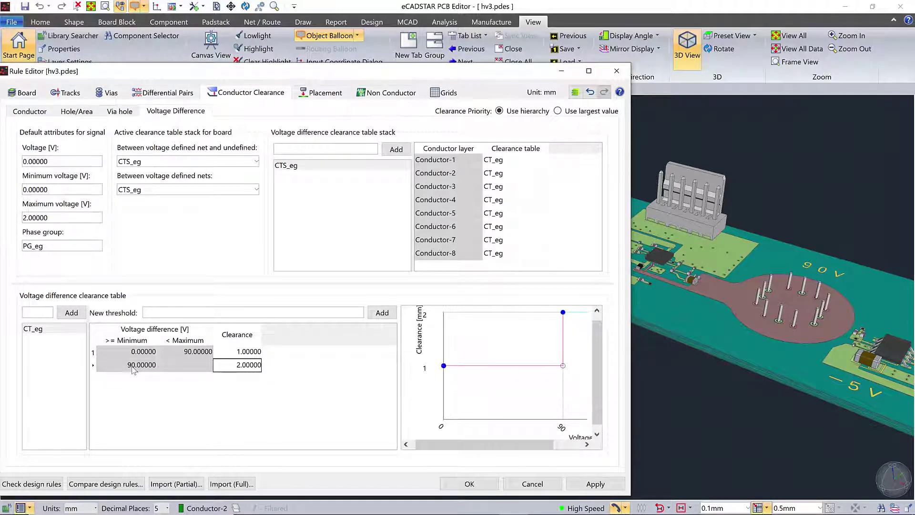
Add a 120 V threshold and give the third row a 3 mm clearance.
left_click(159, 311)
type("12")
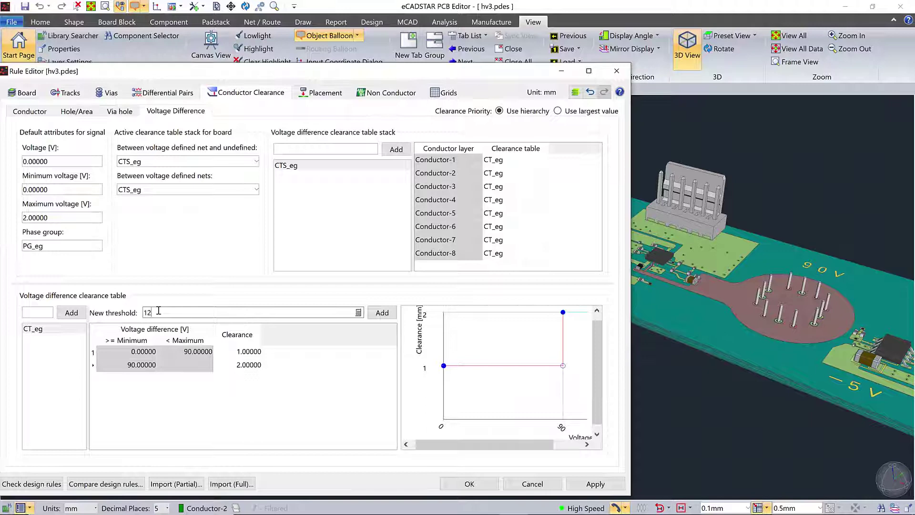
type("0")
key("Return")
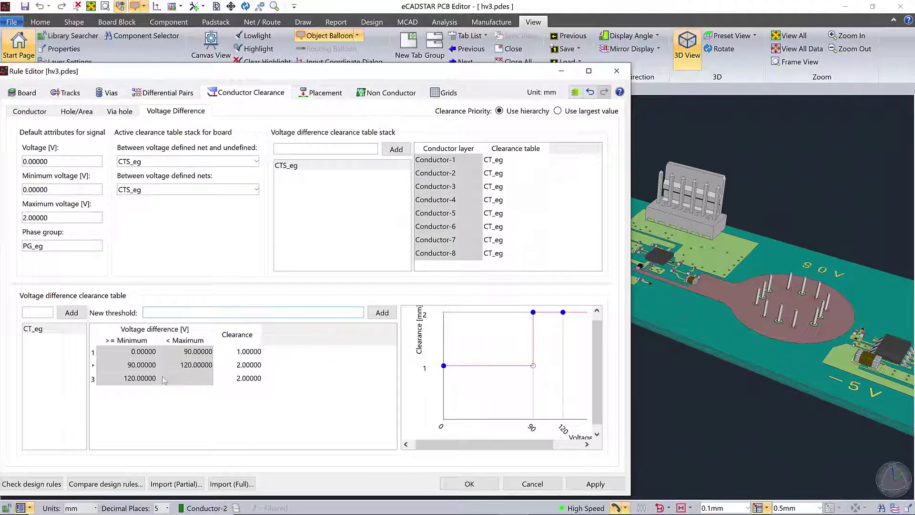
left_click(231, 381)
type("3")
key("Return")
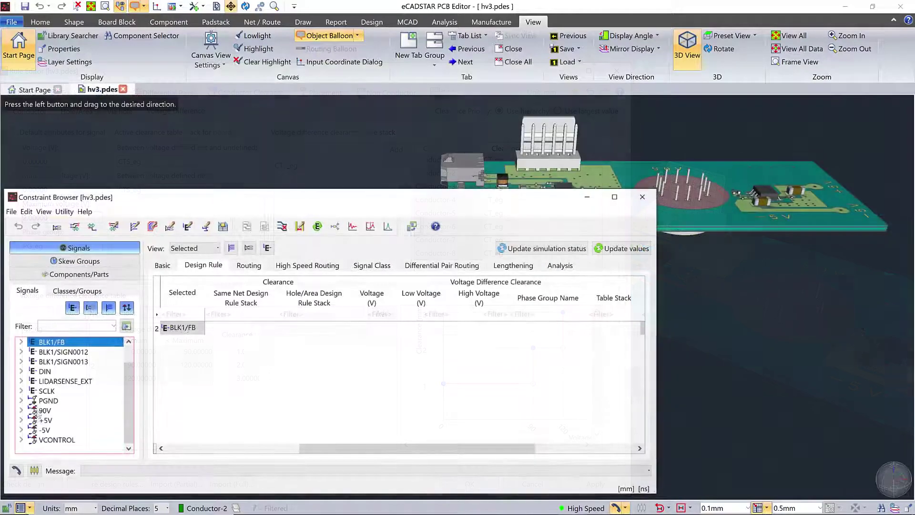
Set the table stack of the 90V, +5V and -5V nets to CTS_eg.
left_click_drag(43, 410, 32, 432)
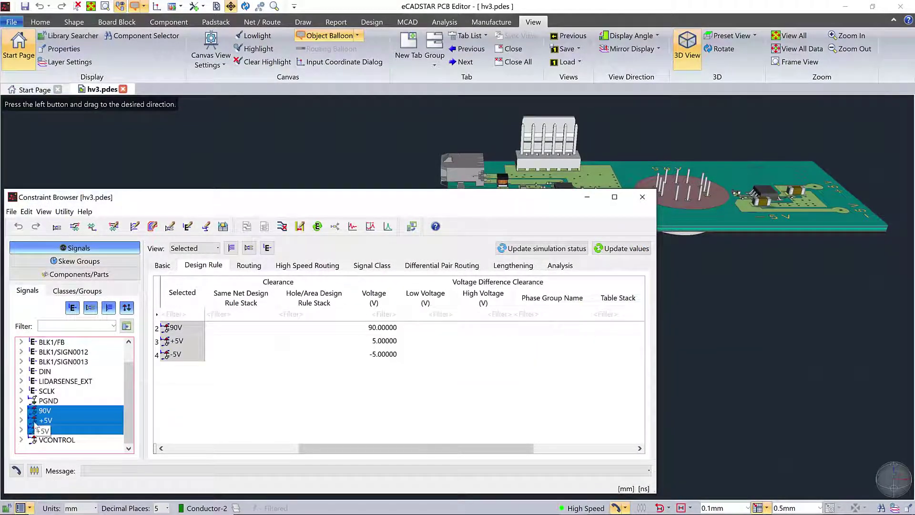
left_click_drag(637, 328, 637, 358)
left_click(638, 358)
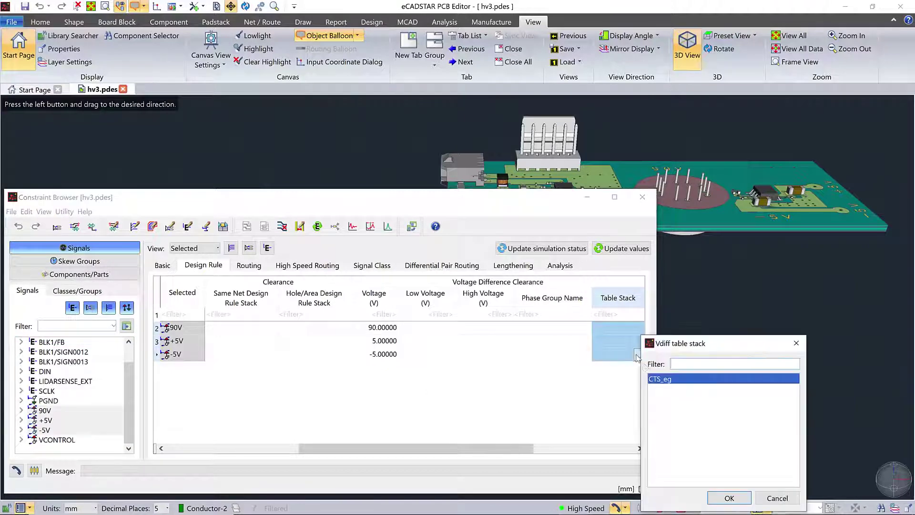
left_click(728, 499)
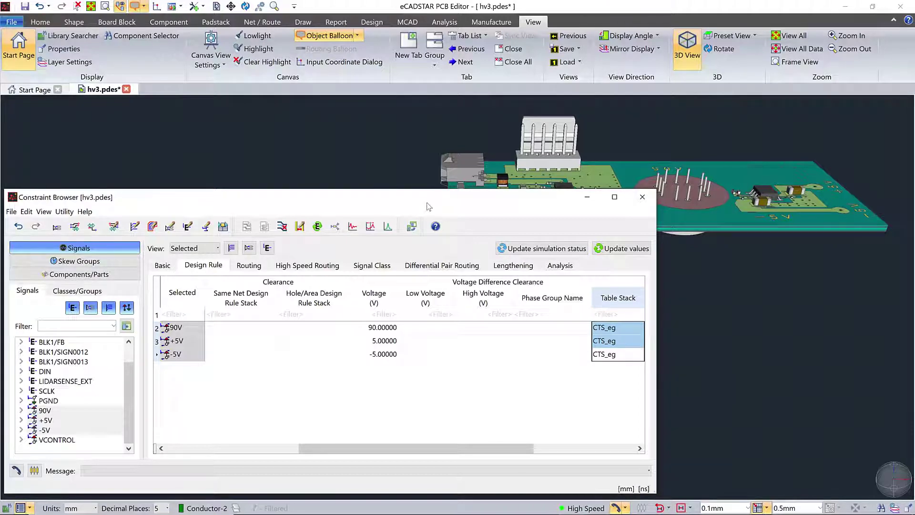
left_click(421, 283)
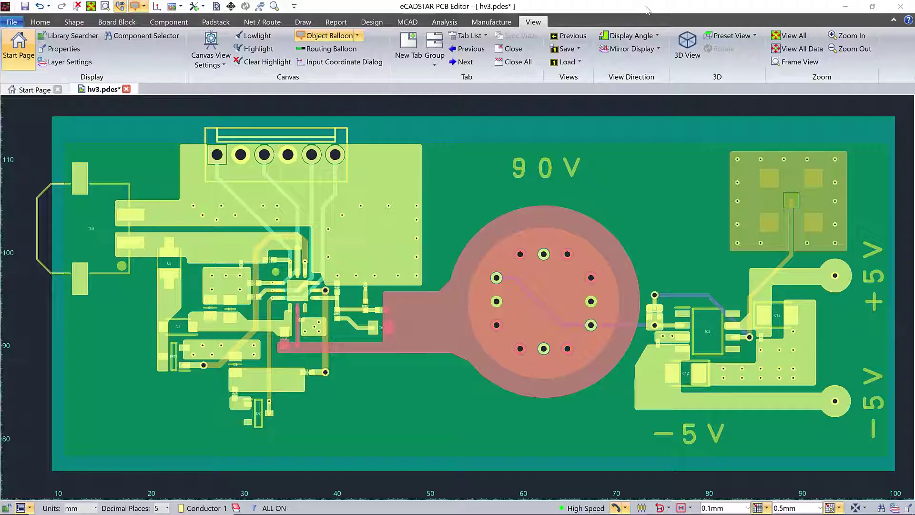
Run a creepage check on the -5V net, which shows 90V failing at 1.62788 mm against 2.0.
left_click(336, 22)
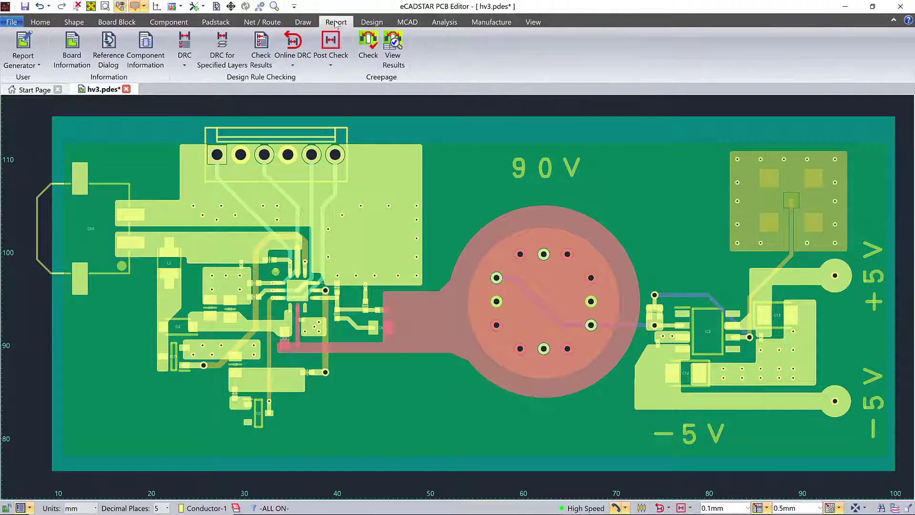
left_click(369, 47)
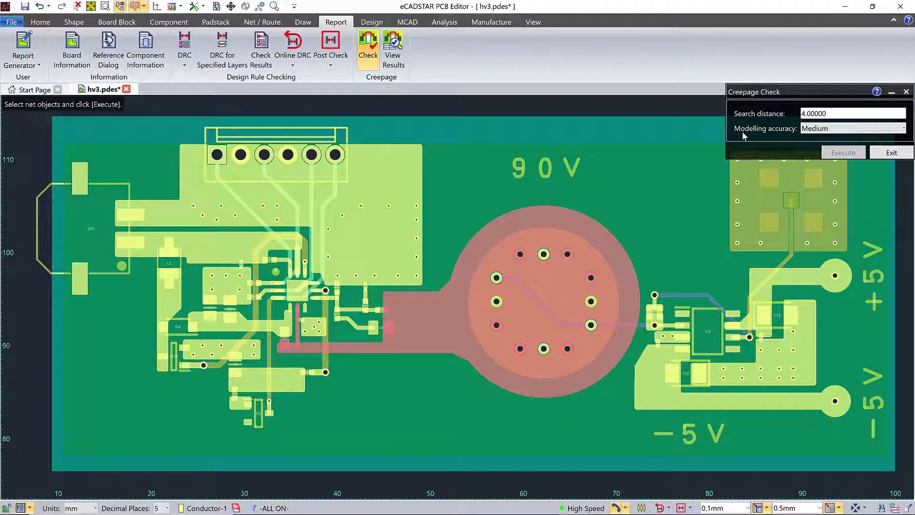
left_click(757, 408)
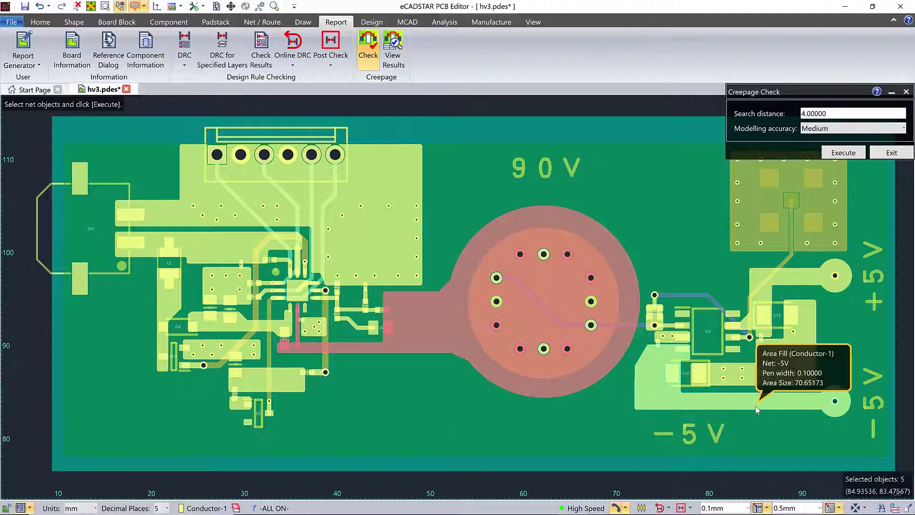
left_click(833, 153)
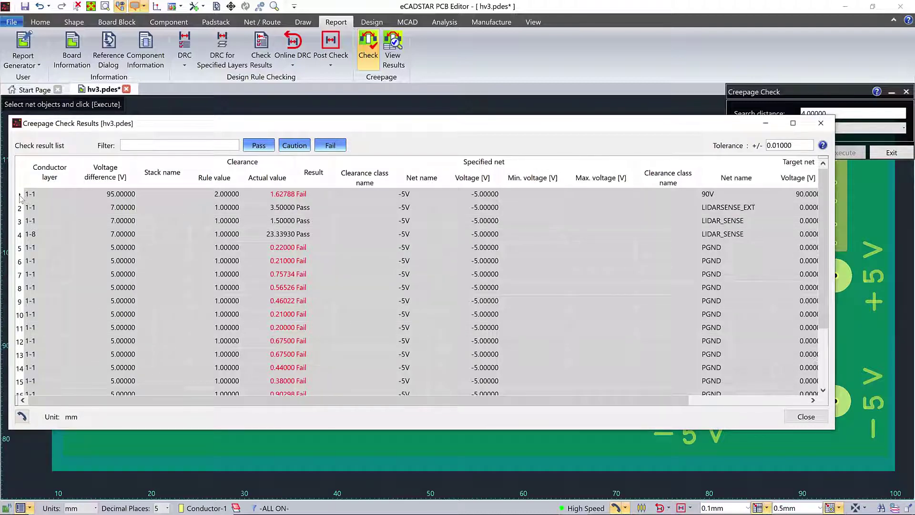
Send the failing 90V result row to the board, then minimize the results window and Creepage Check panel.
left_click(20, 196)
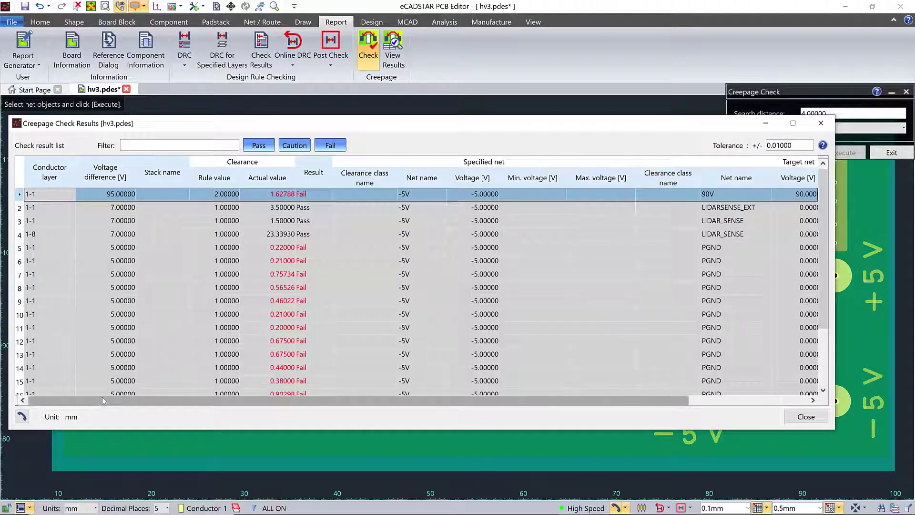
left_click_drag(96, 404, 62, 406)
left_click(156, 99)
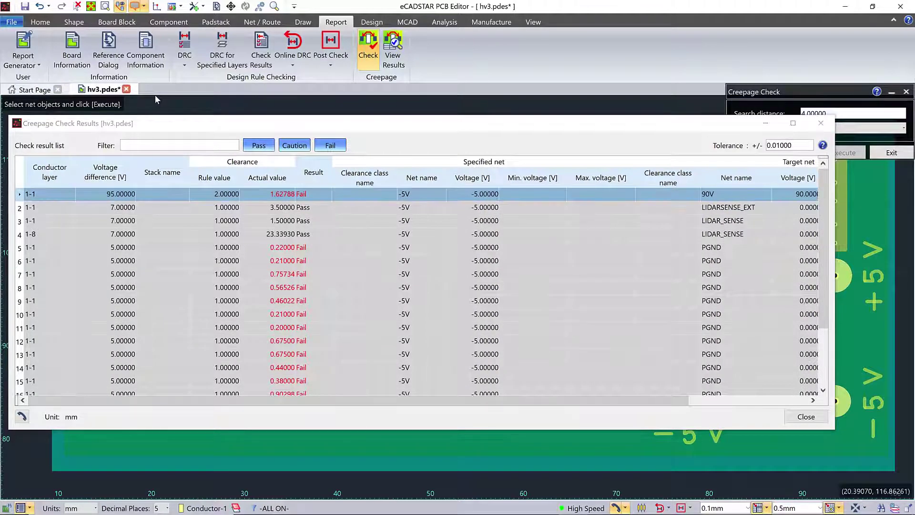
left_click(21, 196)
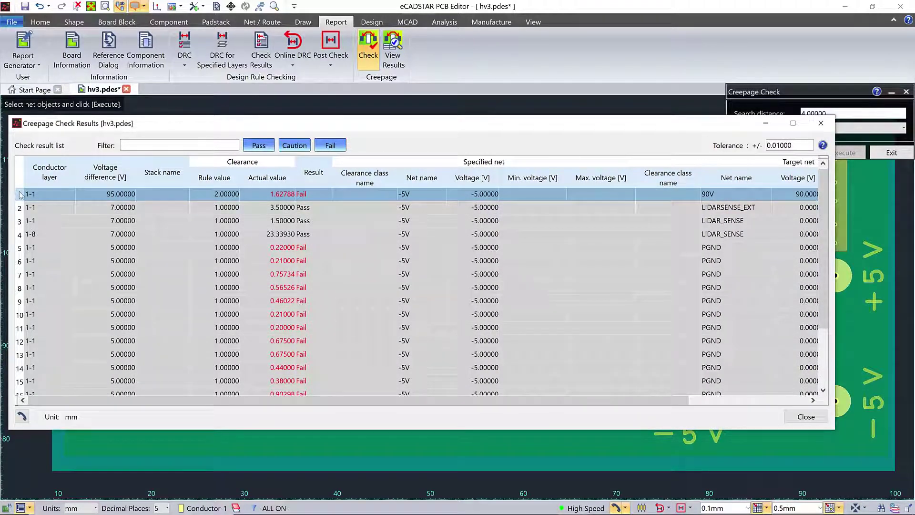
right_click(21, 196)
left_click(27, 202)
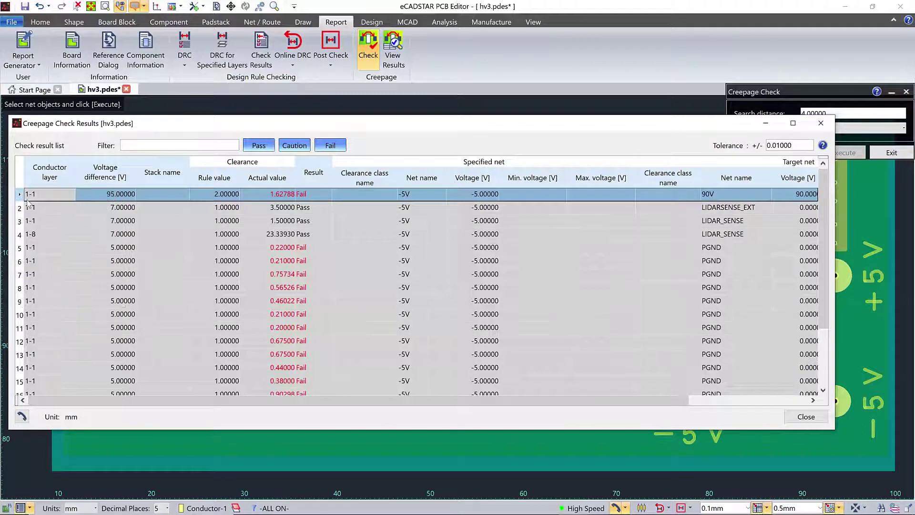
left_click(766, 125)
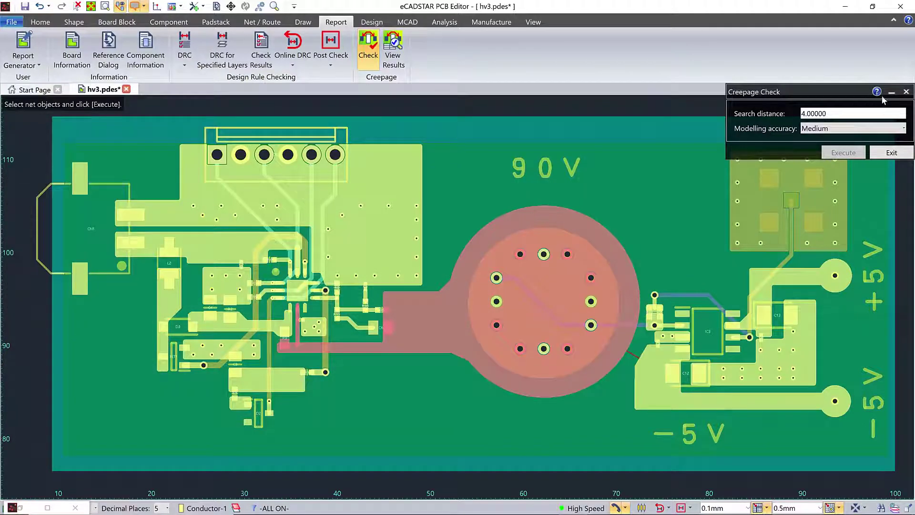
left_click(892, 92)
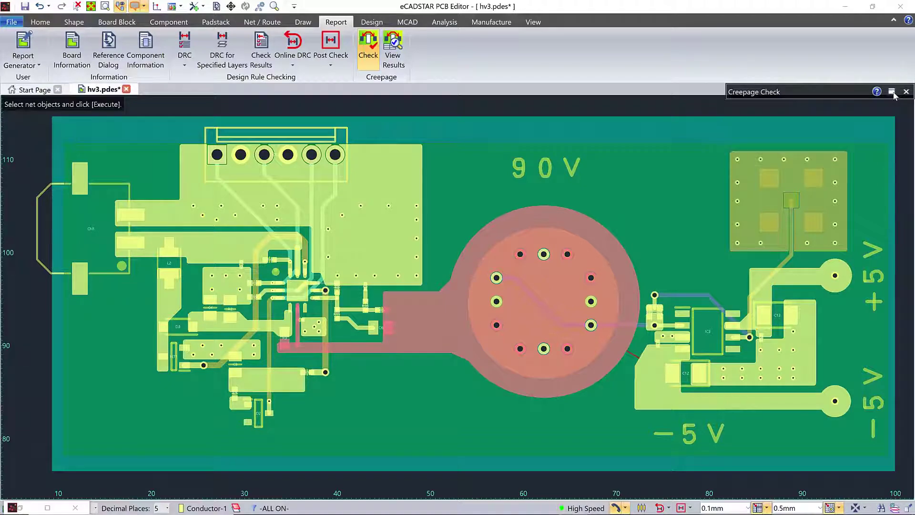
Show the board in 3D and zoom onto the gap beside the 90V pad.
left_click(533, 22)
left_click(687, 48)
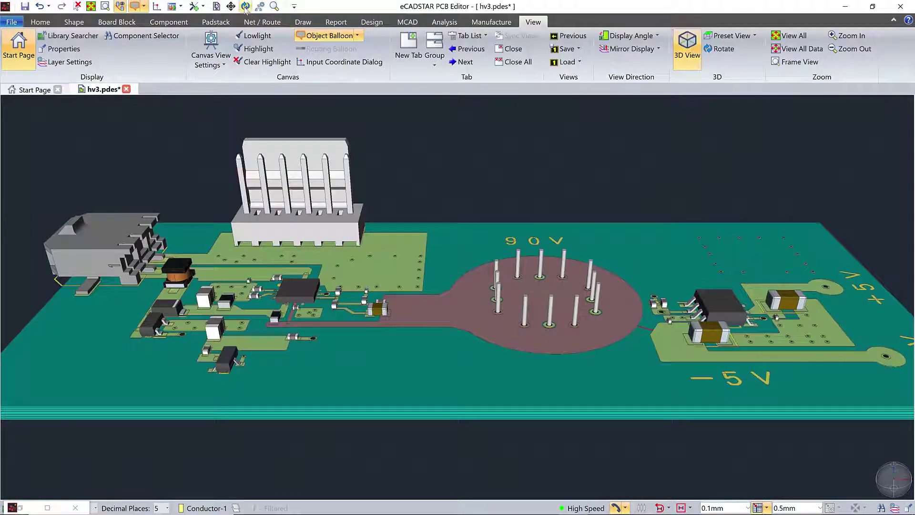
left_click(275, 6)
left_click_drag(654, 390, 657, 360)
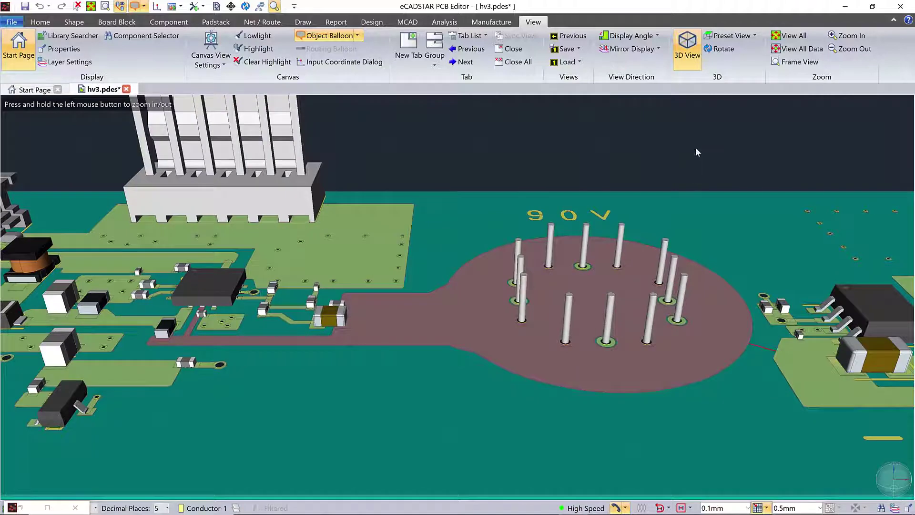
left_click(795, 62)
left_click(608, 217)
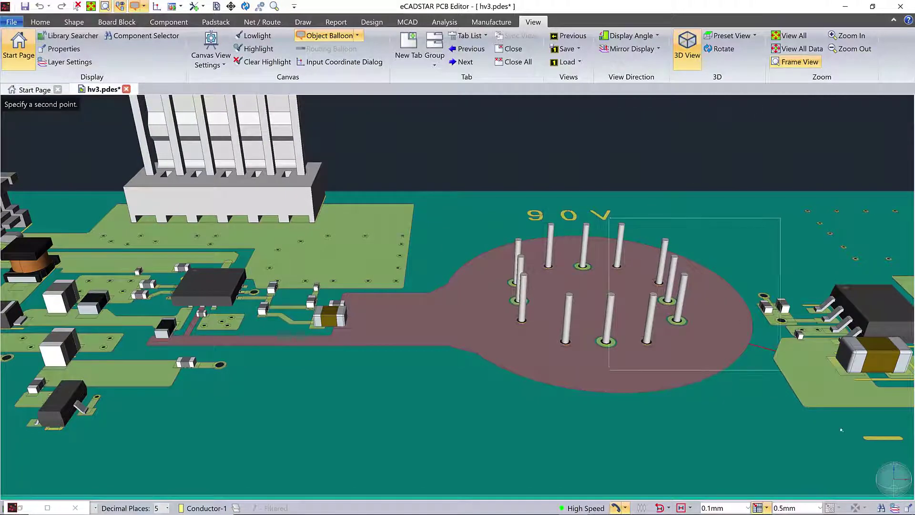
left_click(887, 460)
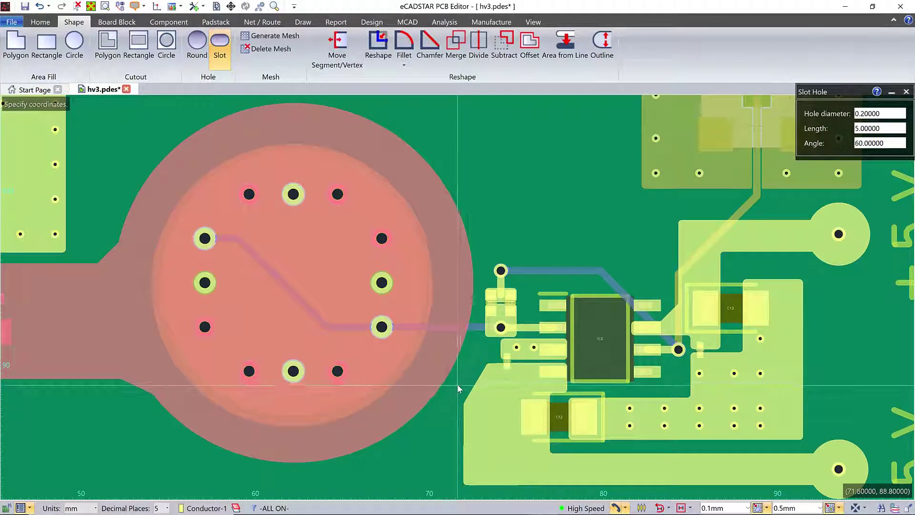
Place the slot in the gap between the 90V pad and the -5V copper, then end the command.
left_click(456, 392)
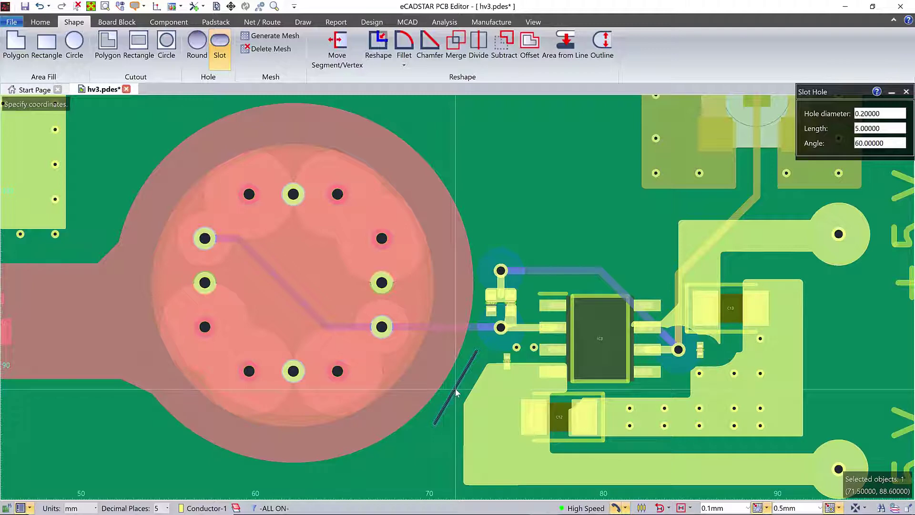
key("Escape")
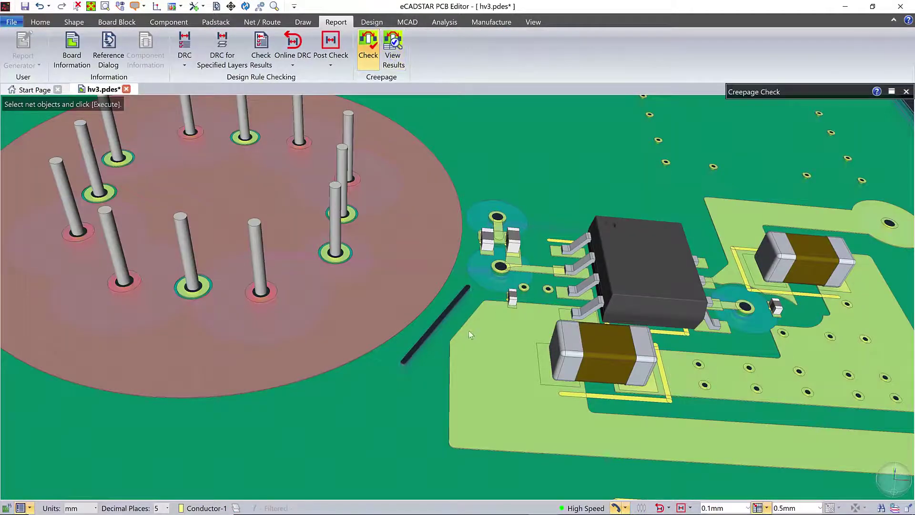
Send the -5V net from the Constraint Browser to the board as the selection.
left_click(40, 22)
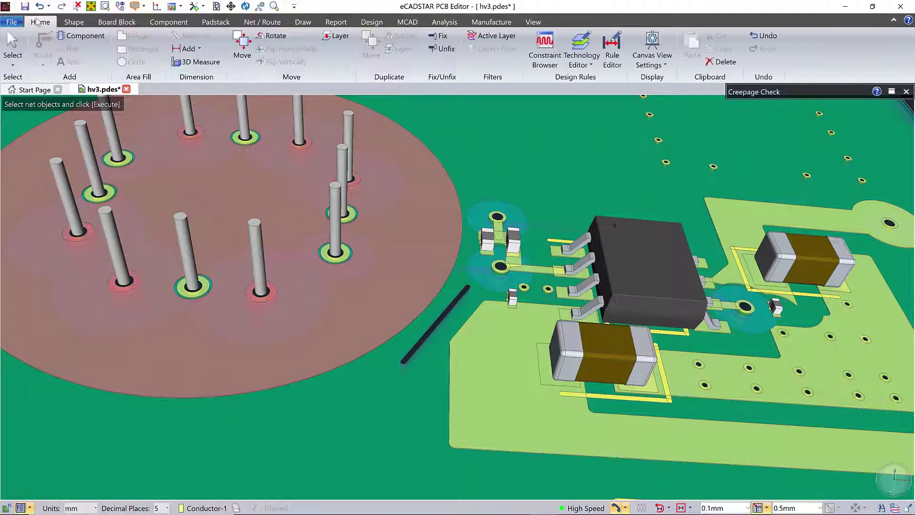
left_click(545, 50)
right_click(45, 429)
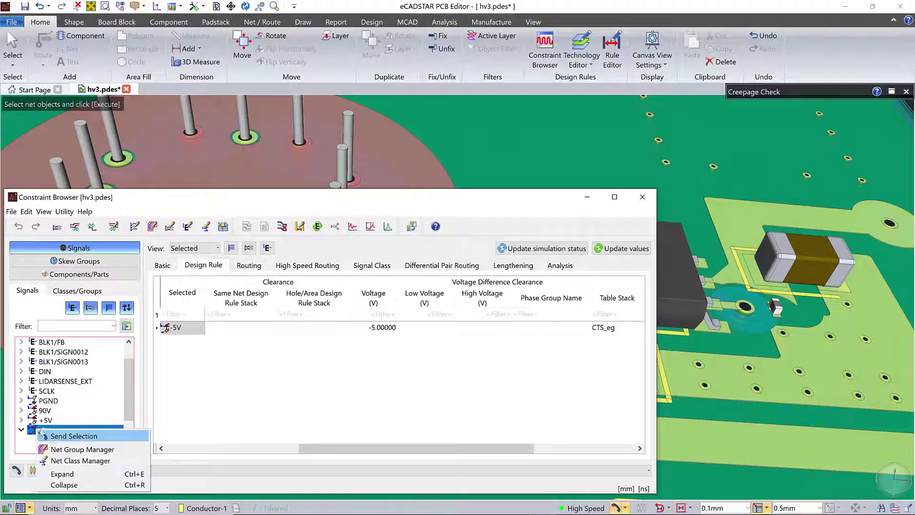
left_click(72, 436)
left_click(588, 197)
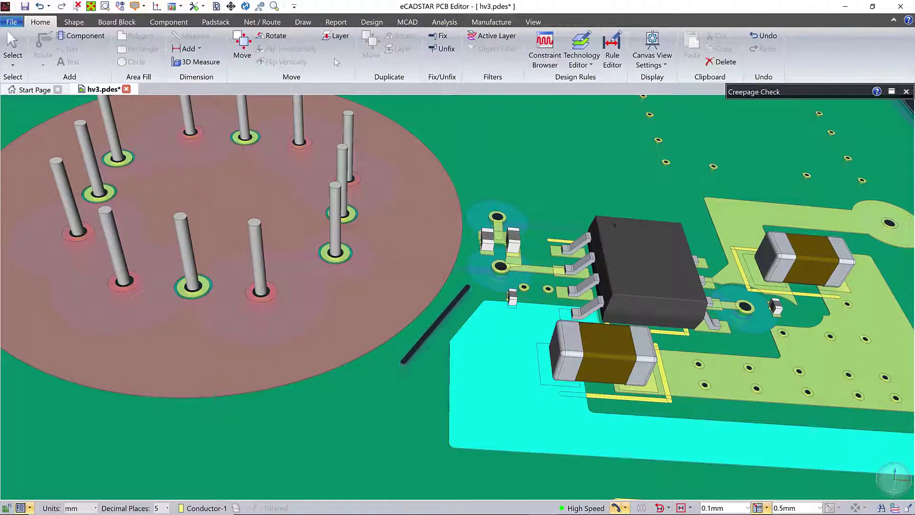
Rerun the creepage check and send the still-failing 1.93884 mm 90V result to the board.
left_click(336, 22)
left_click(368, 46)
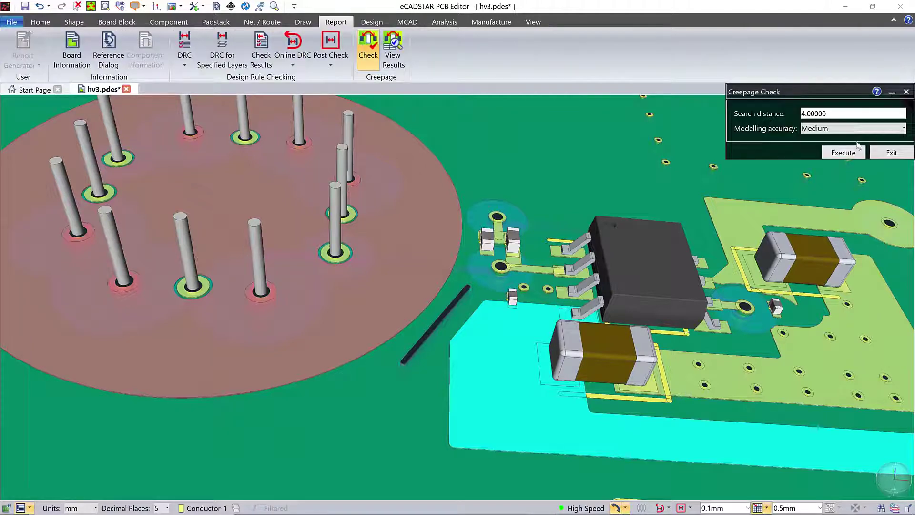
left_click(850, 154)
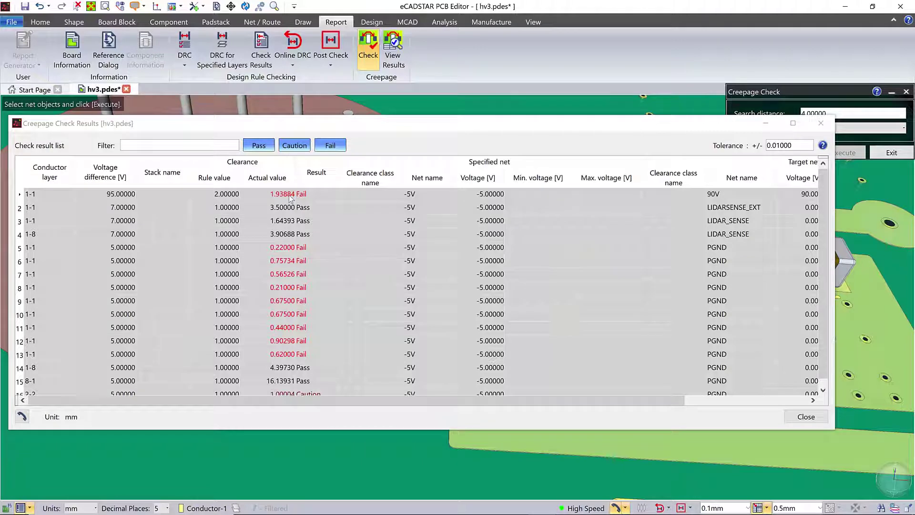
right_click(22, 195)
left_click(257, 175)
left_click_drag(419, 125, 183, 446)
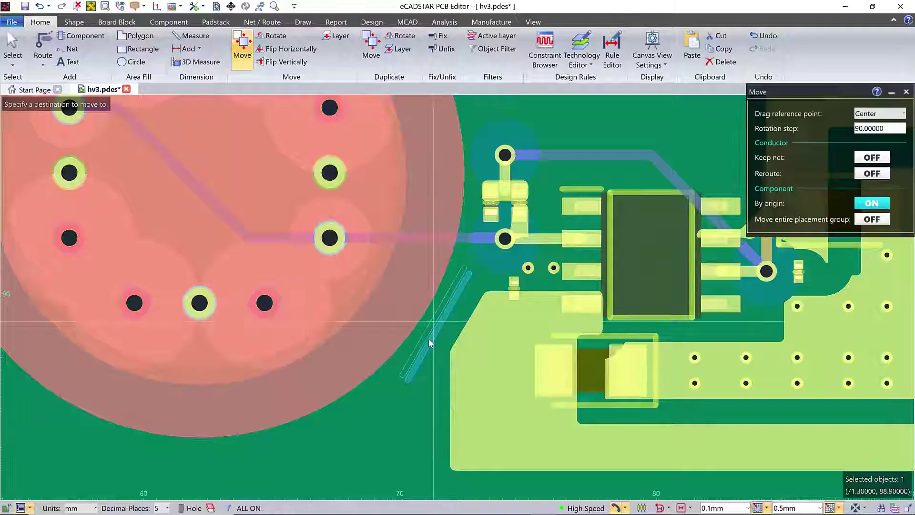
Drop the moved slot and rerun the creepage check, now passing at 2.05297 mm.
left_click(436, 319)
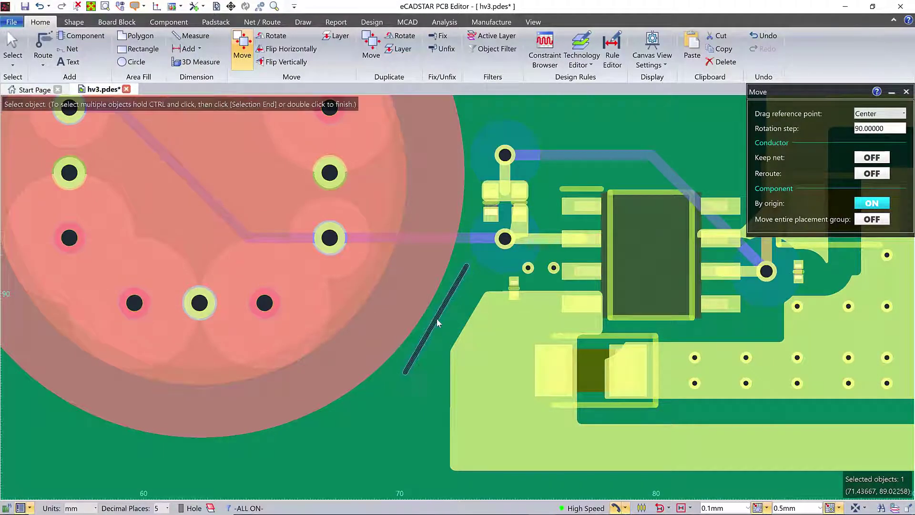
left_click(336, 22)
left_click(368, 47)
left_click(842, 153)
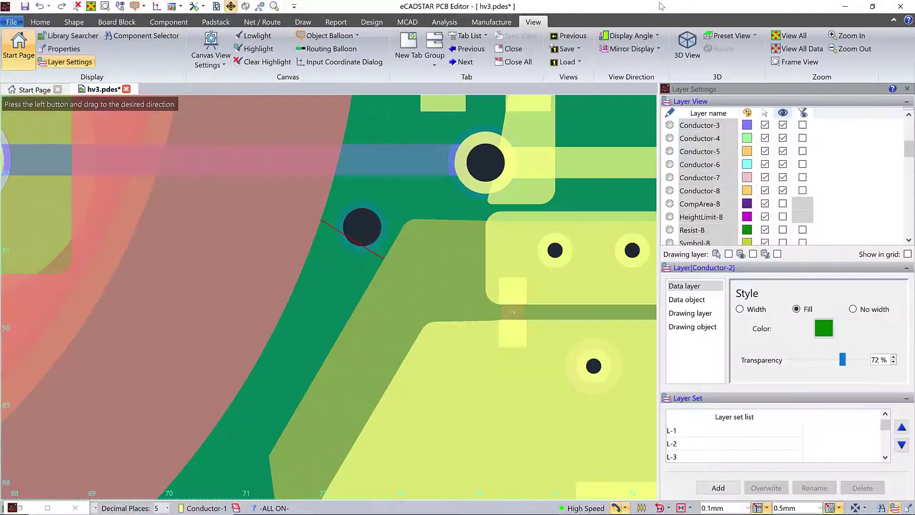
Display the hv3 board in 3D and orbit it to inspect the slot beside the 90V pad.
left_click(682, 46)
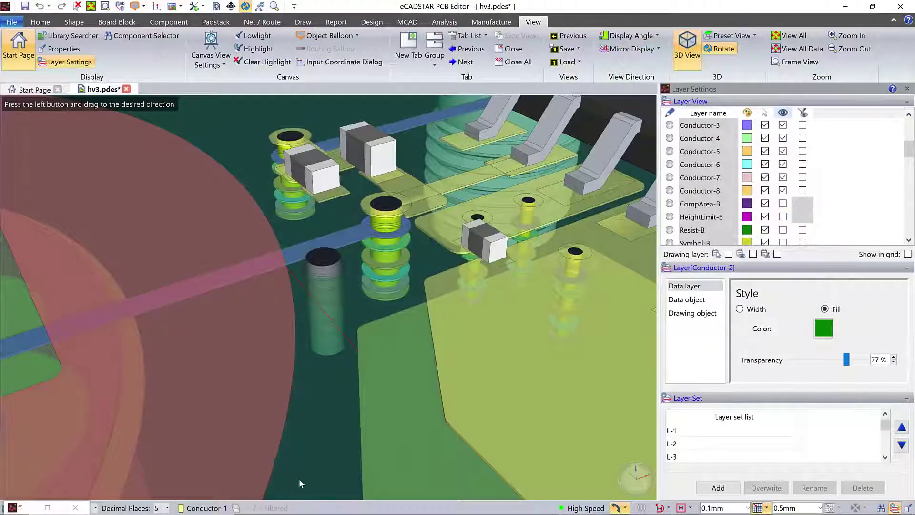
left_click_drag(300, 482, 635, 230)
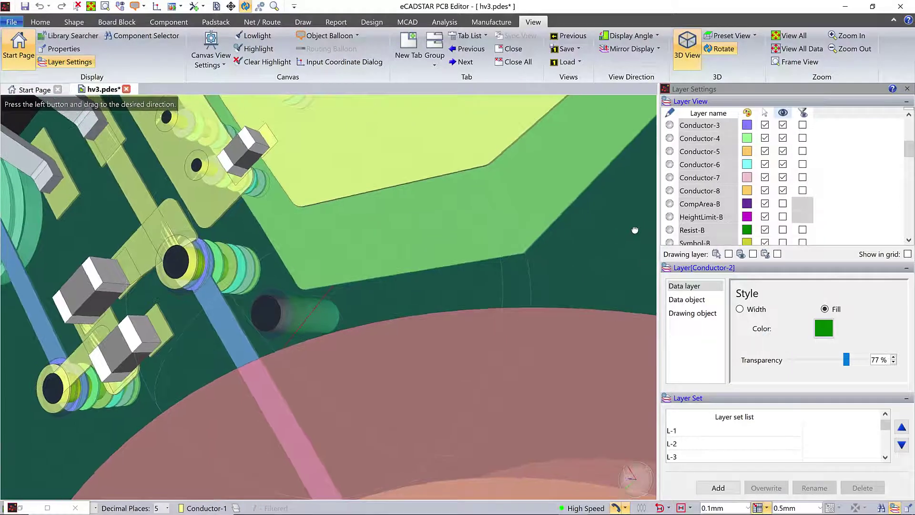